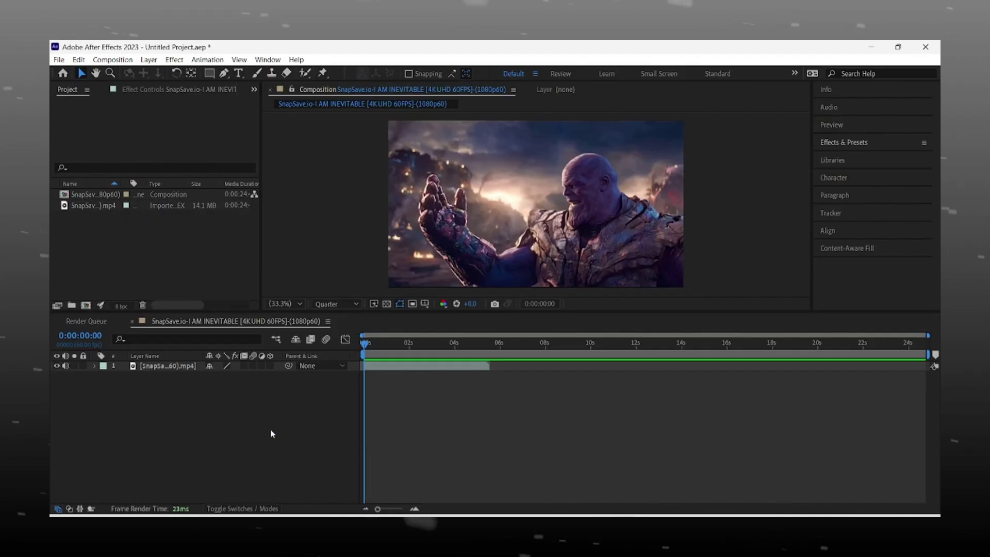
Step: Import the PNG WIPE EFFECT 912 EDITS.aep template project from the Desktop
left_click(271, 431)
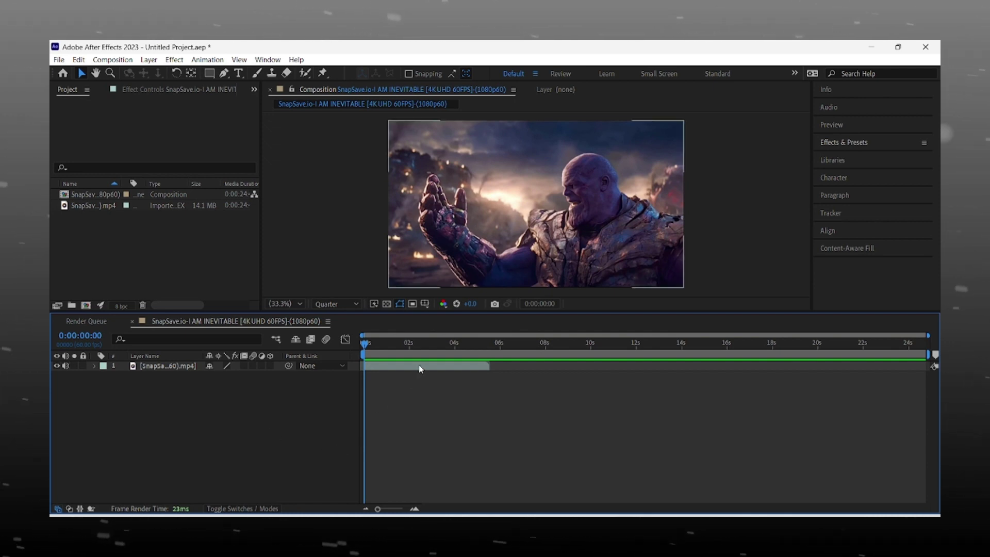
mouse_move(368, 346)
left_mouse_down()
mouse_move(462, 343)
mouse_move(365, 345)
left_mouse_up()
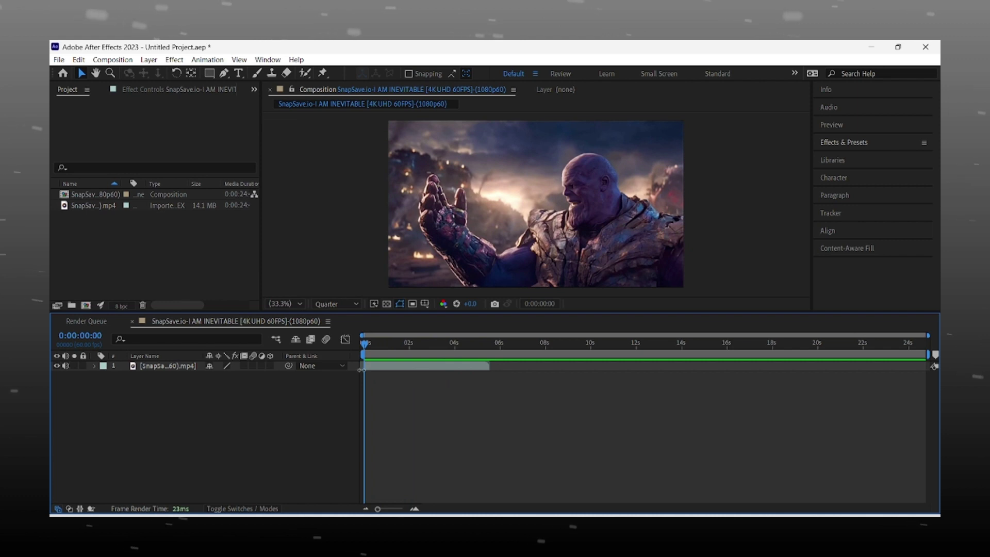
double_click(201, 246)
left_click(92, 177)
scroll(394, 197, "down", 5)
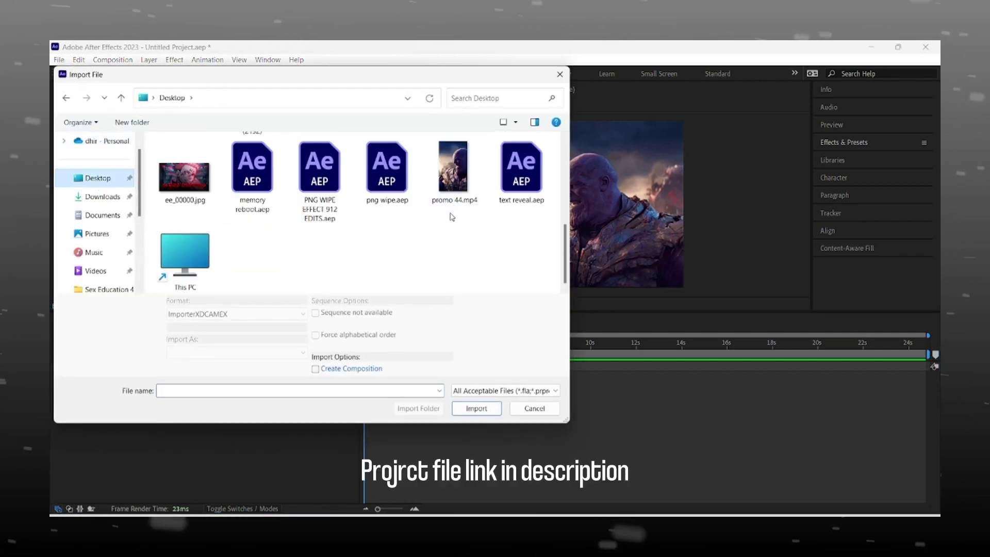
left_click(342, 209)
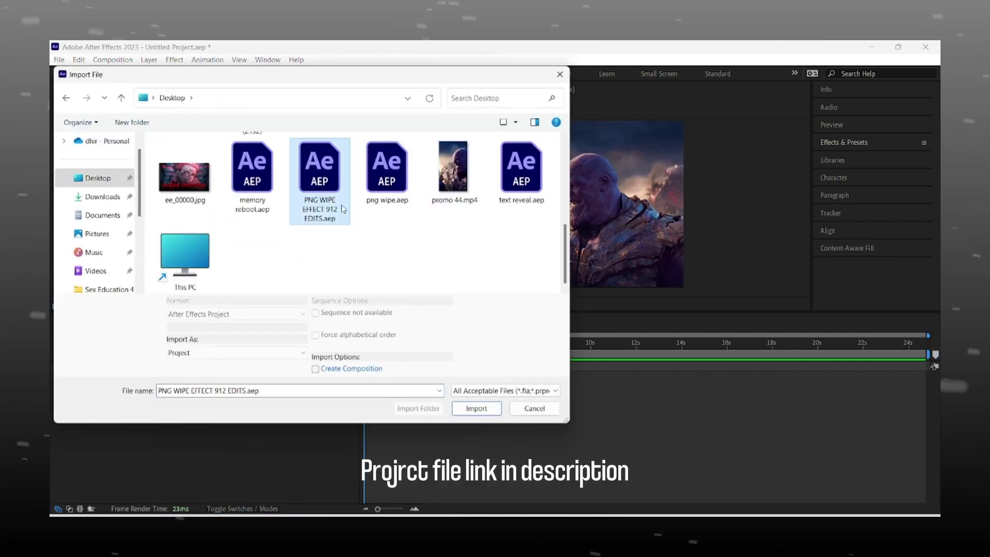
left_click(476, 408)
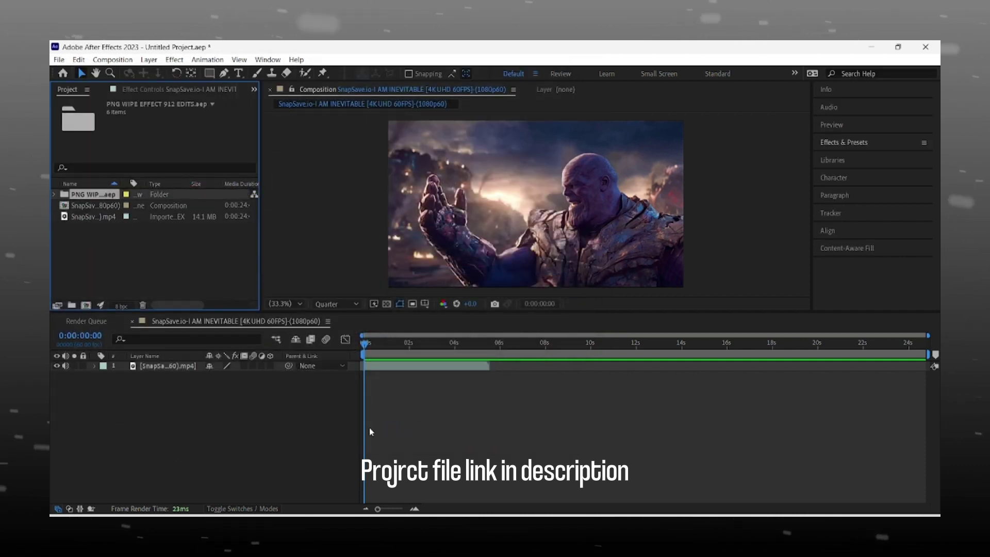
Step: Drop the 'on timeline' comp into the Thanos timeline and move it above the mp4 clip
left_click(53, 195)
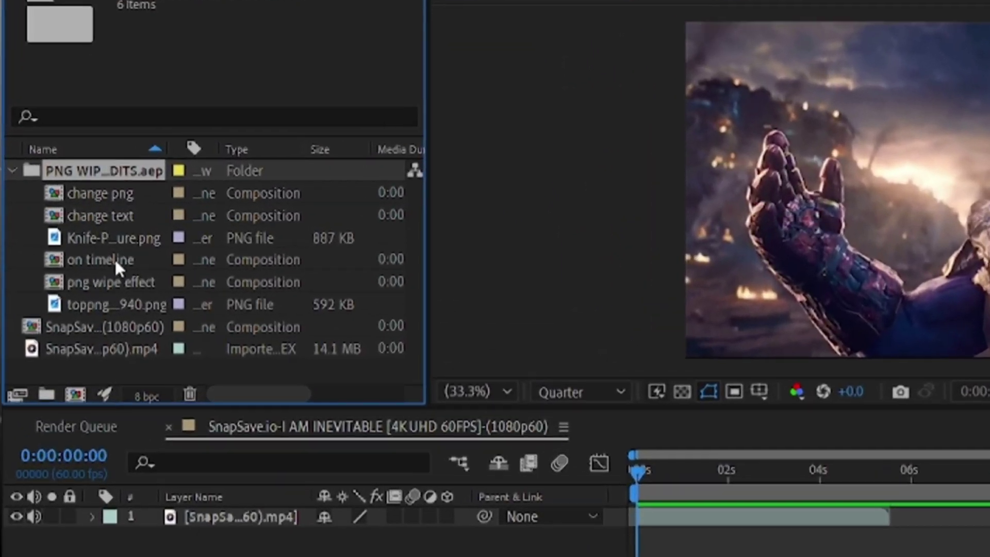
left_click_drag(111, 255, 119, 501)
left_click_drag(319, 322, 320, 325)
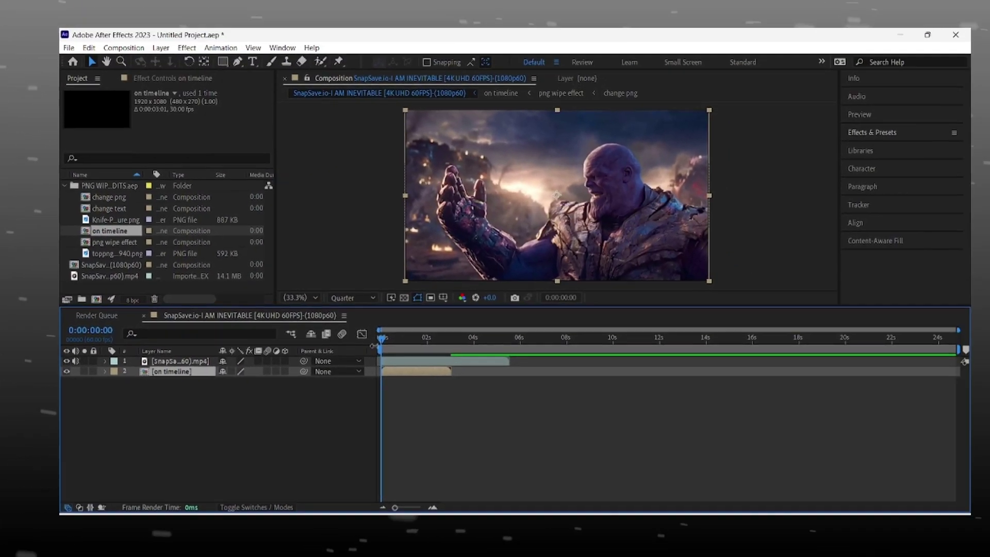
key("space")
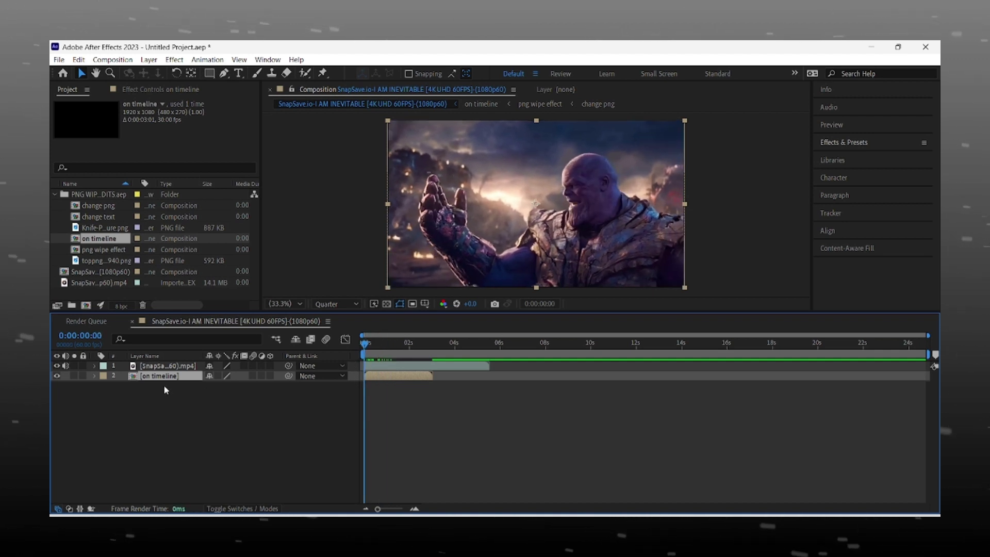
key("space")
left_click_drag(177, 367, 178, 366)
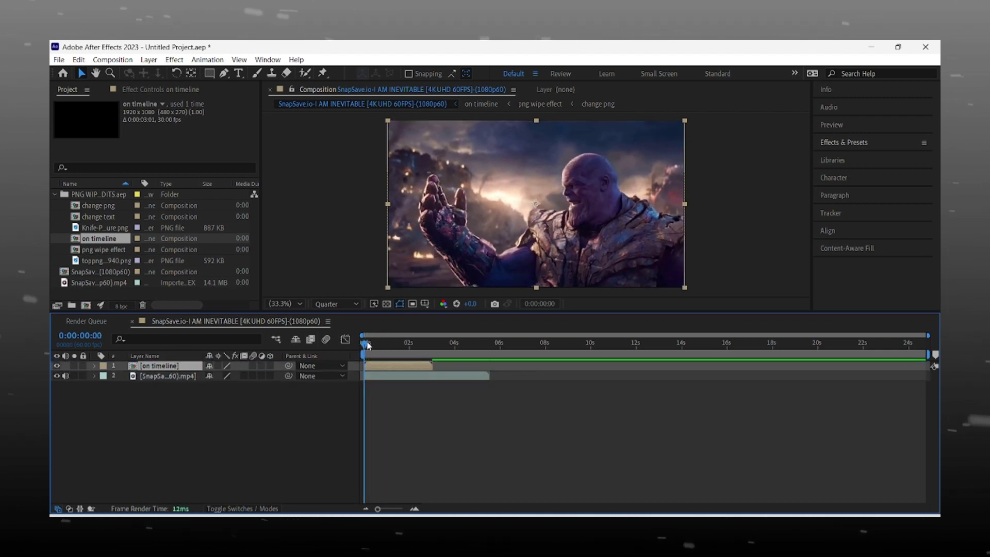
mouse_move(365, 344)
left_mouse_down()
mouse_move(413, 351)
mouse_move(364, 355)
left_mouse_up()
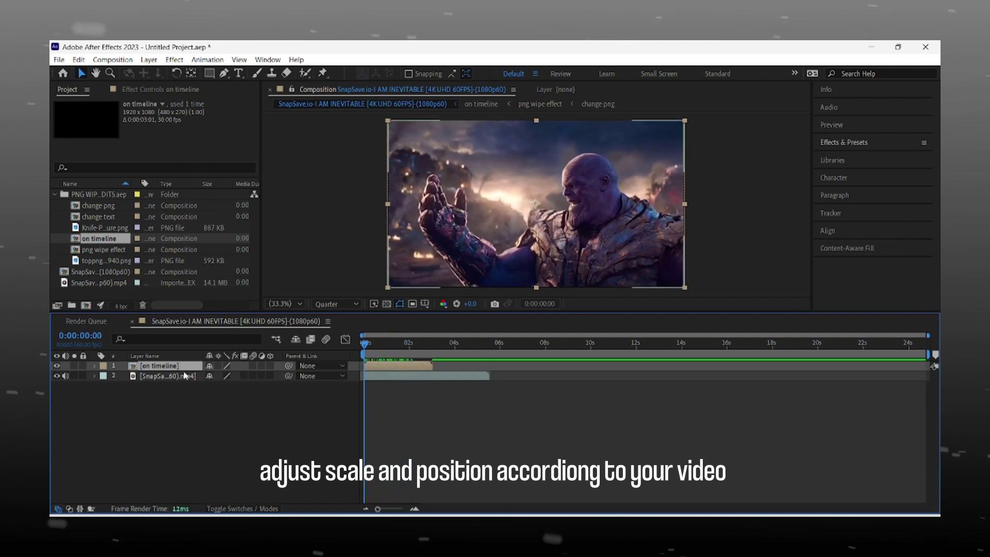
Step: Lower the on timeline layer to position 966.0, 874.0
key("p")
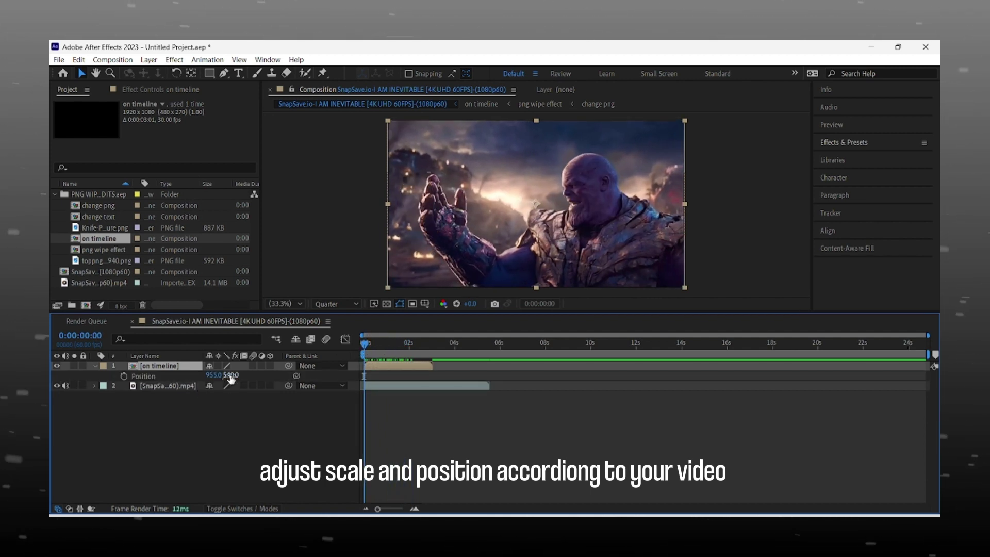
left_click_drag(230, 379, 251, 376)
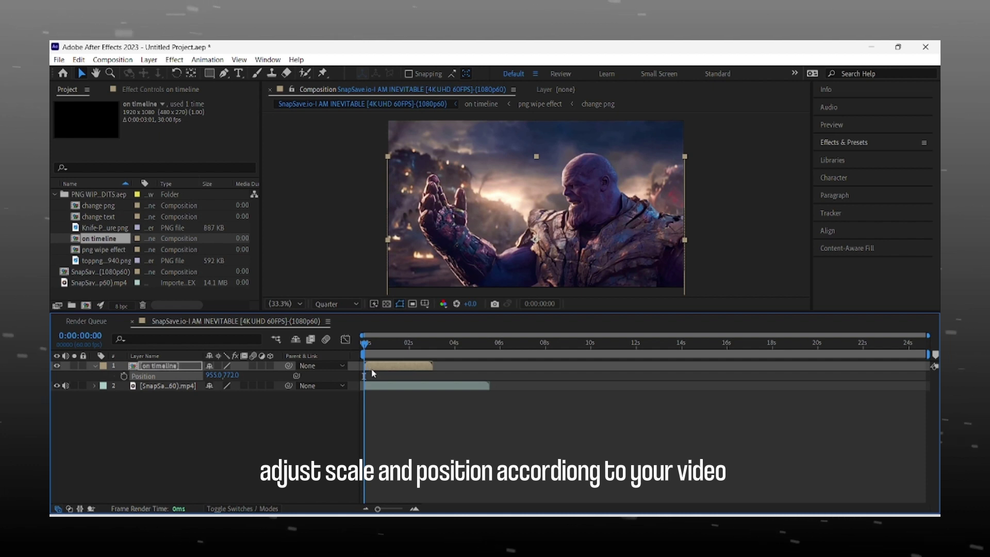
left_click_drag(366, 344, 394, 344)
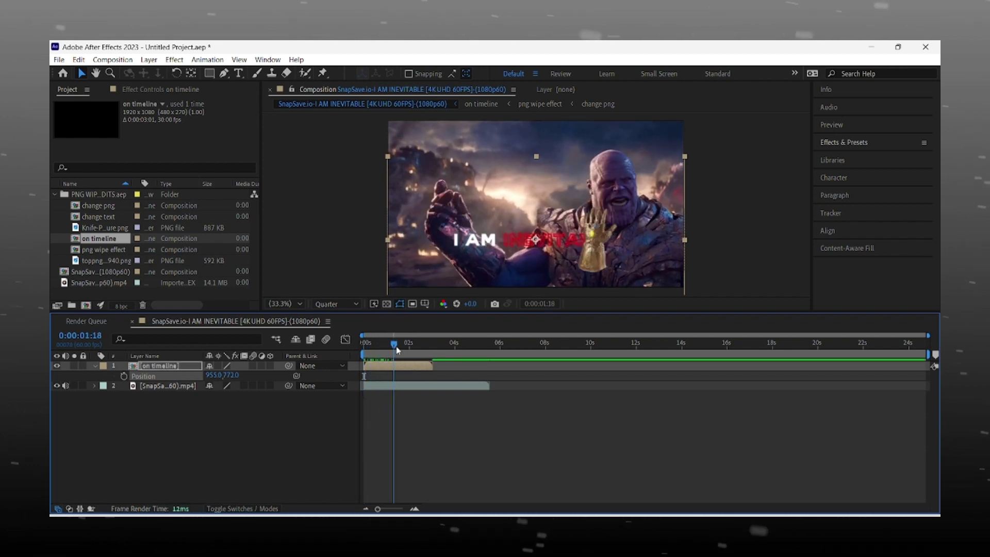
Step: Scale the on timeline layer down to 63%
key("s")
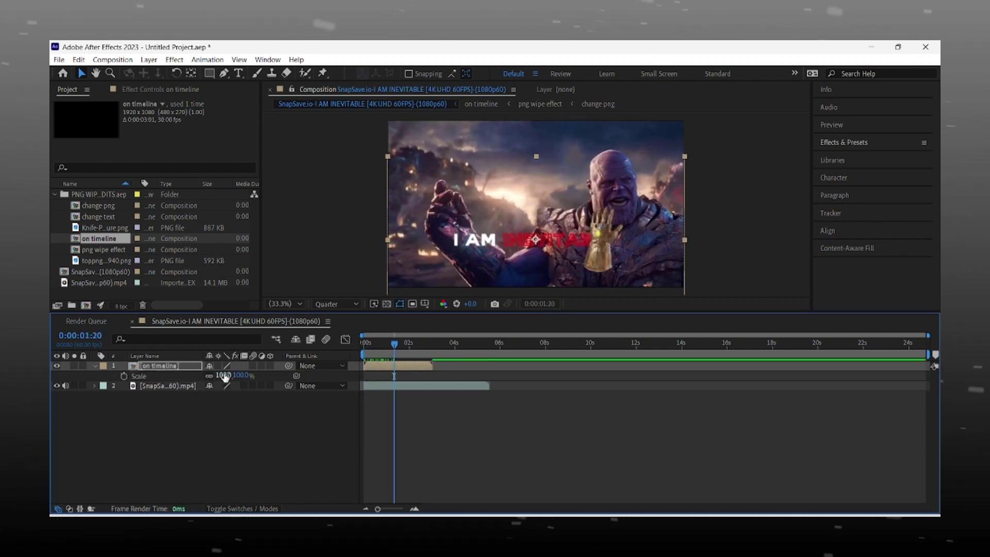
left_click_drag(222, 375, 253, 376)
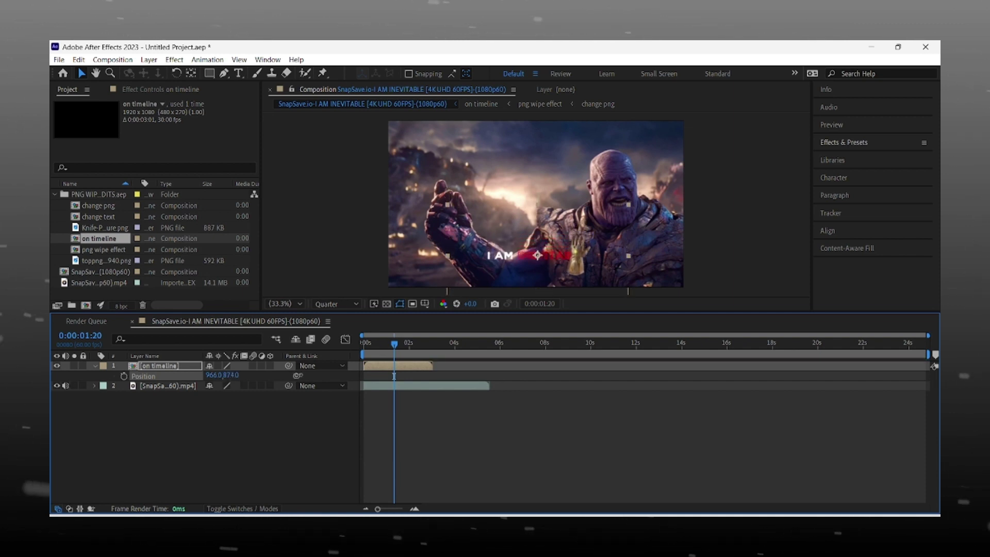
left_click_drag(394, 344, 359, 367)
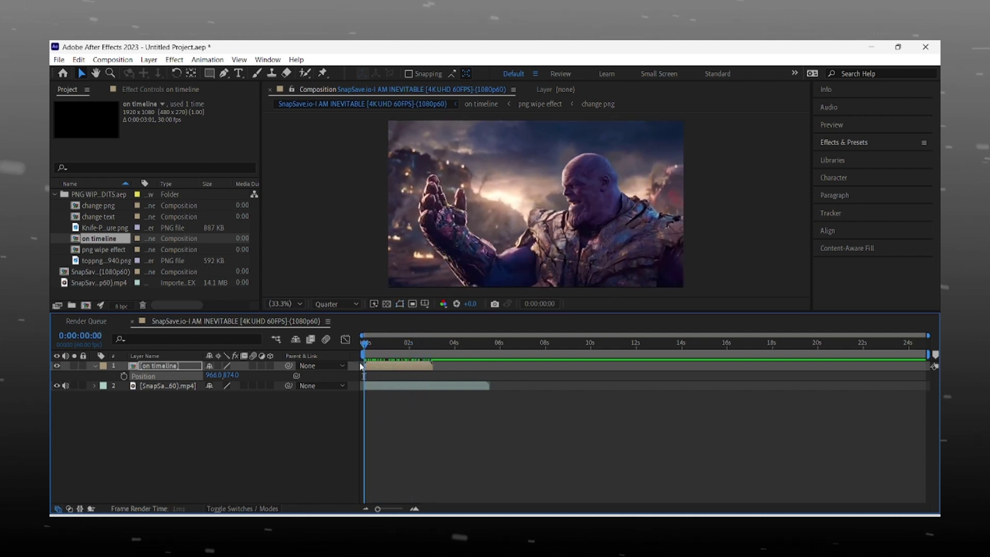
Step: Play back the wipe over the Thanos clip, rewind to 0, and enter the 'on timeline' comp
key("space")
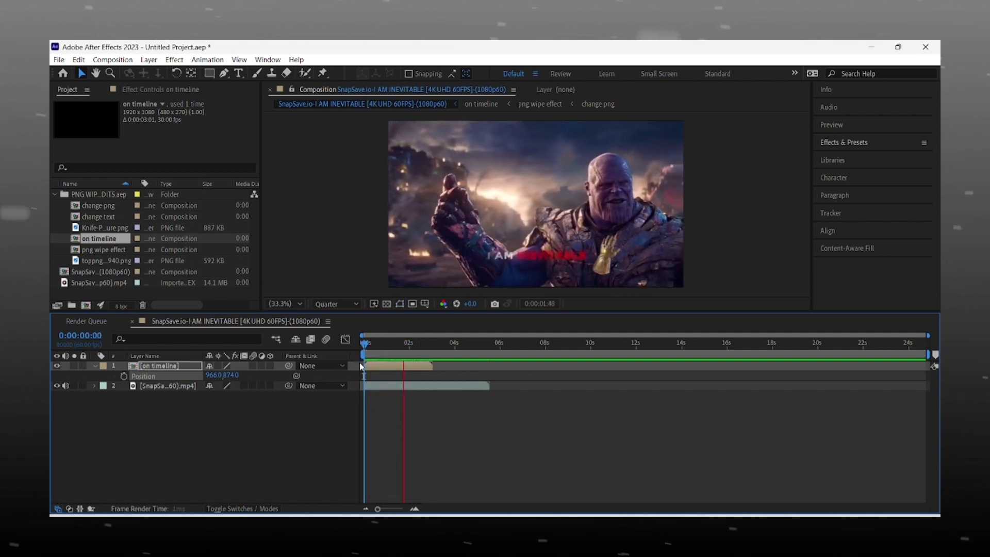
key("space")
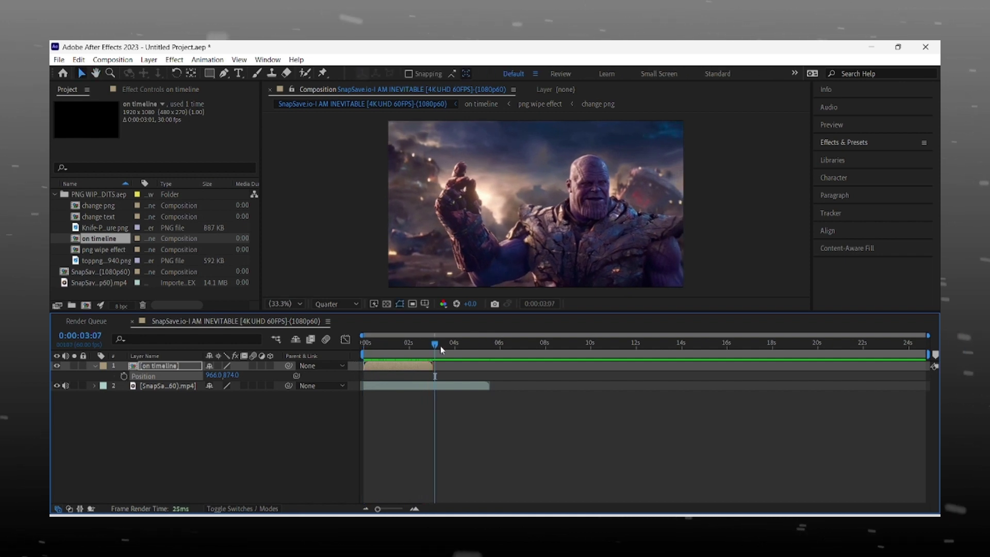
left_click_drag(436, 346, 358, 360)
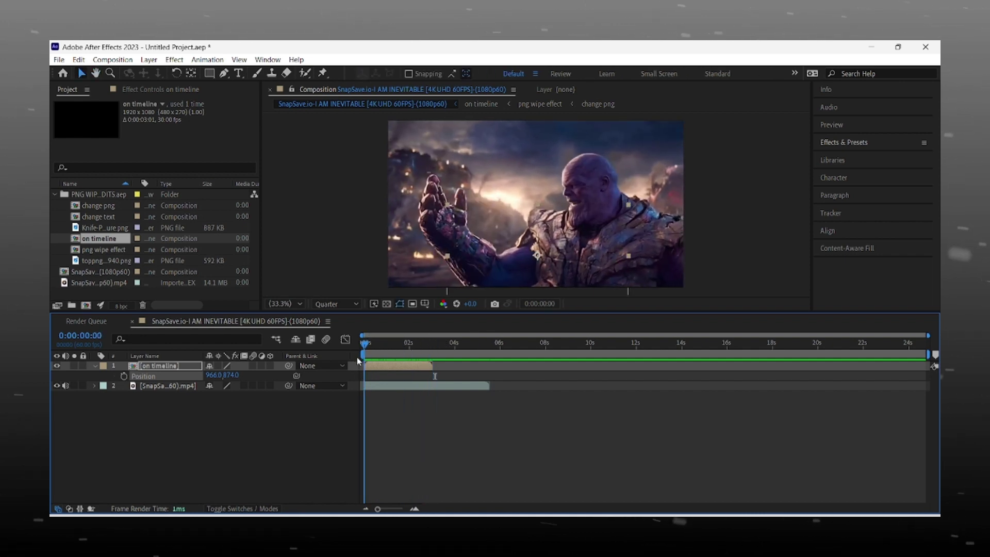
left_click(95, 366)
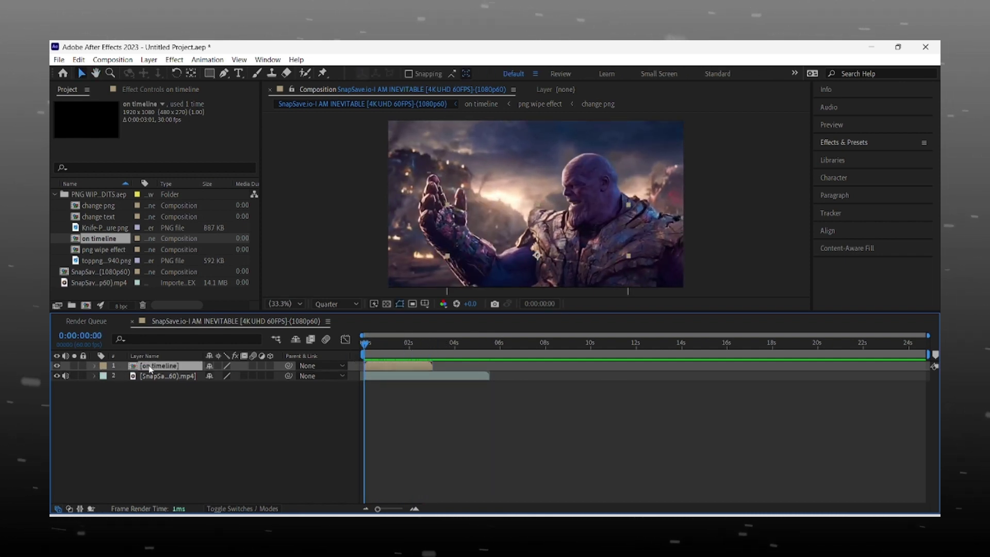
double_click(150, 367)
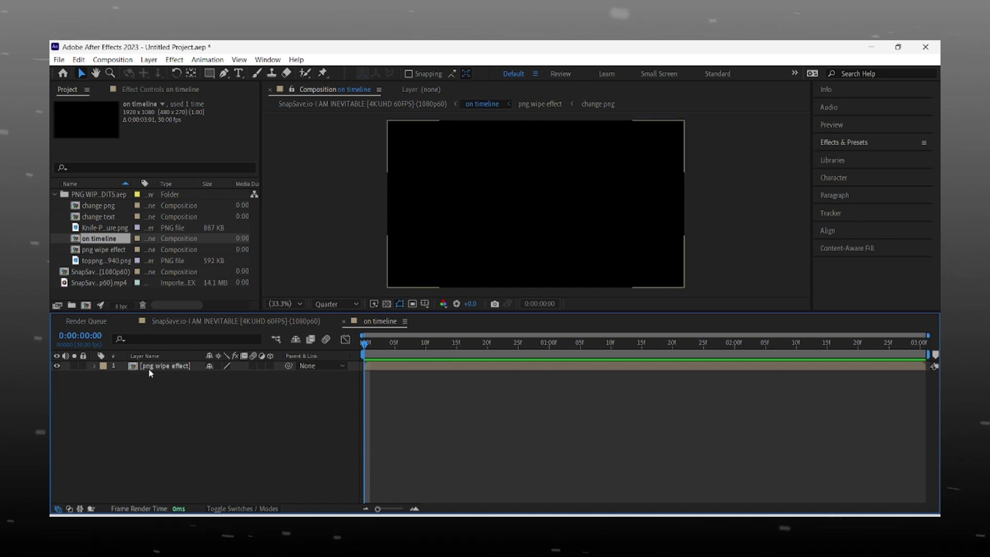
Step: Drill through png wipe effect into change text and begin editing the I AM INEVITABLE title
double_click(165, 367)
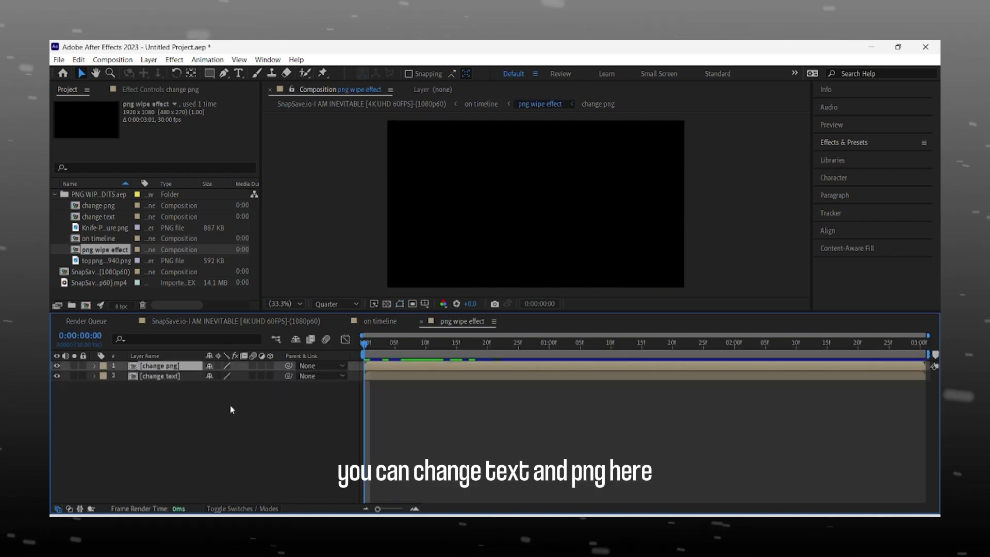
left_click(179, 409)
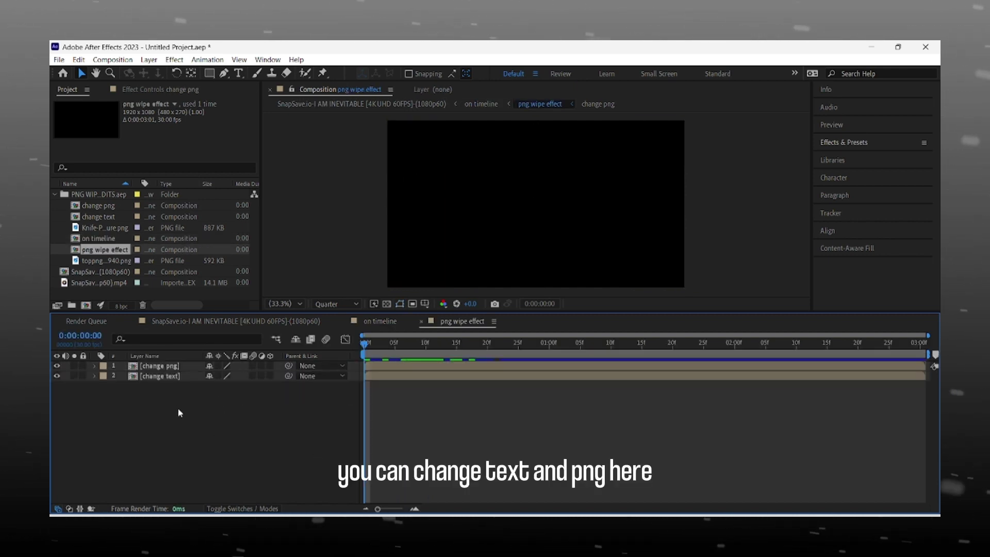
double_click(178, 378)
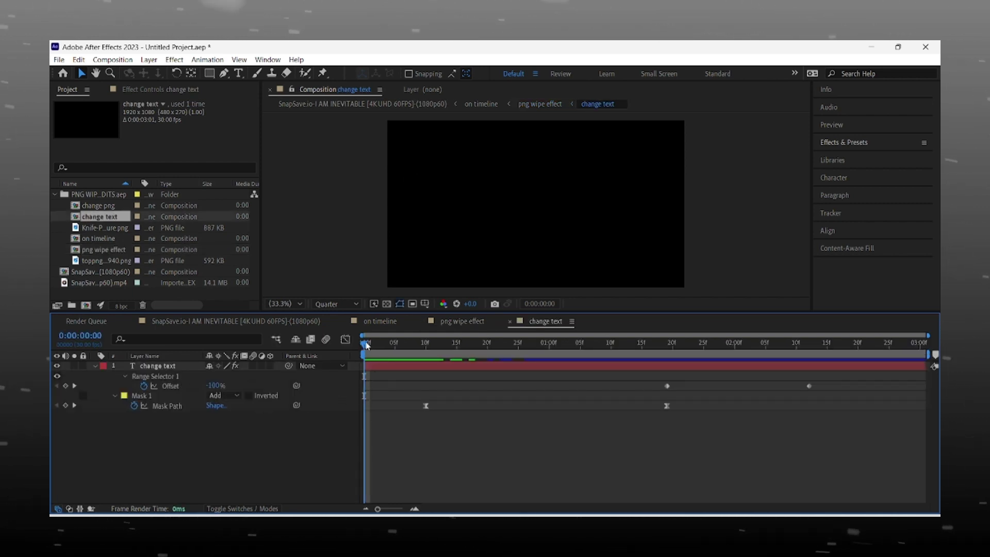
double_click(380, 363)
left_click_drag(365, 366, 643, 365)
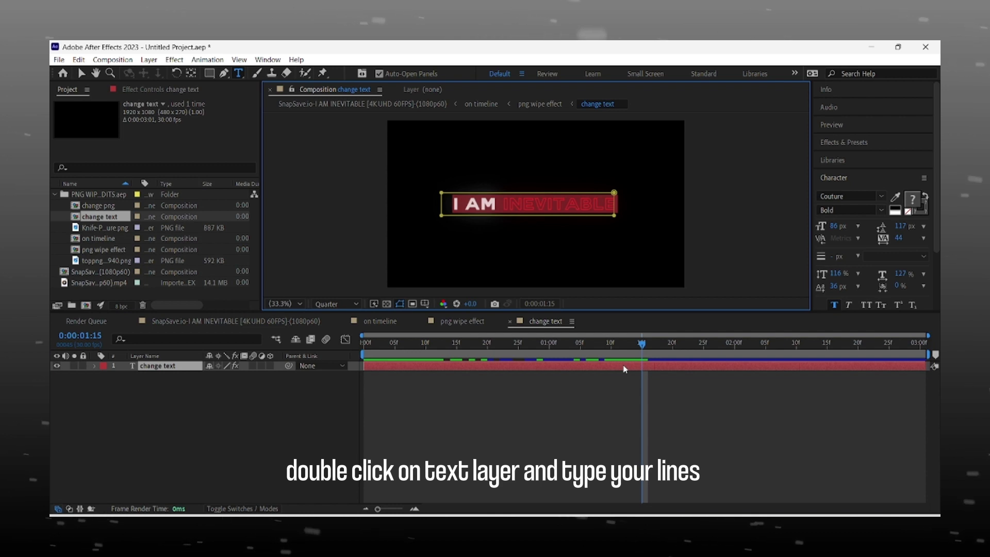
Step: Retype the title as SPIDERMAN and align it to the horizontal centre
type("SPIDER")
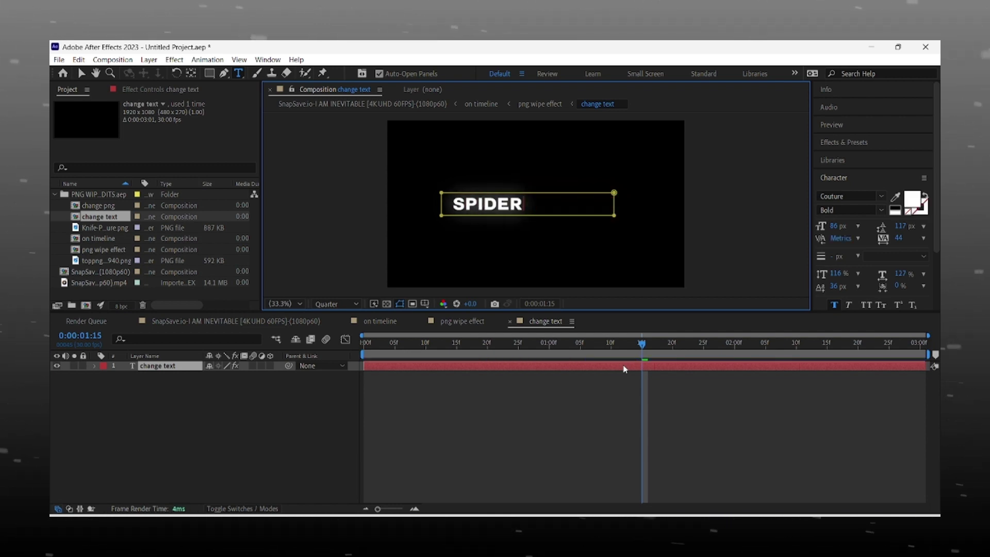
type("MAN")
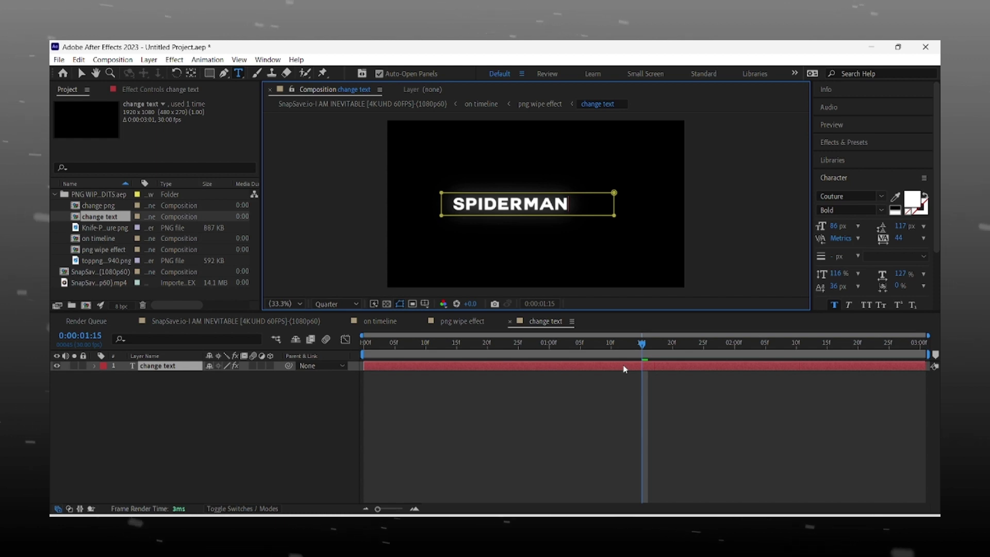
left_click(825, 181)
left_click(838, 230)
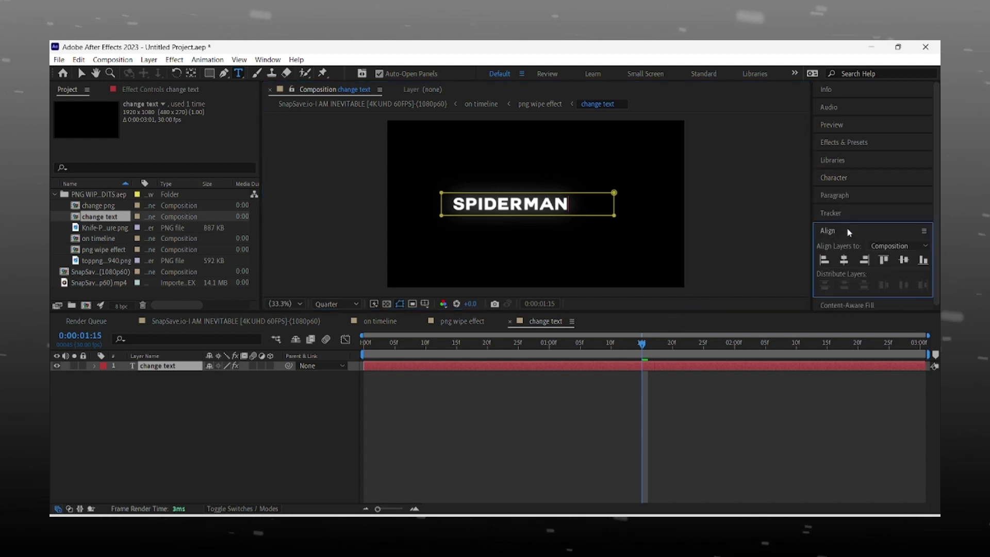
left_click(843, 259)
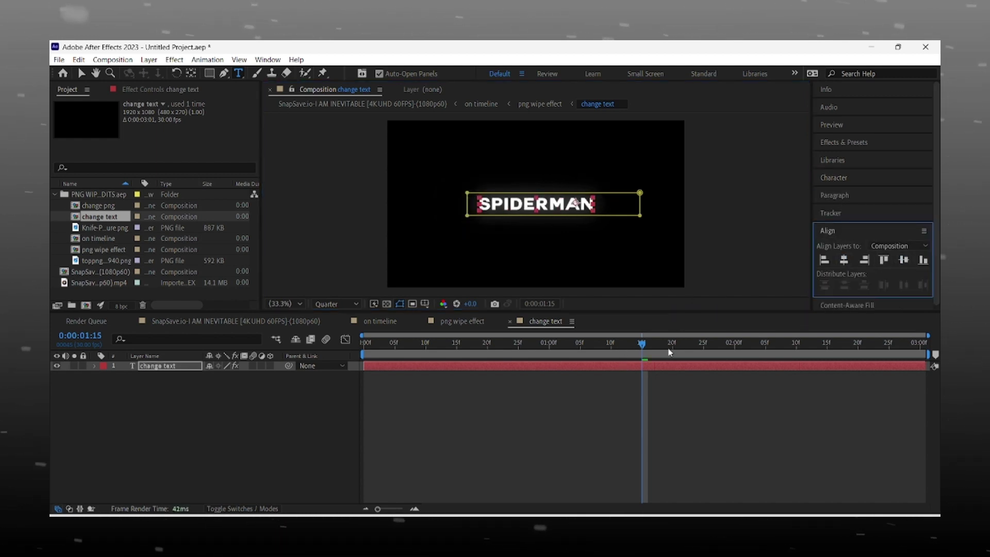
Step: Preview the SPIDERMAN text animation and check it over the Thanos clip
left_click(642, 345)
key("space")
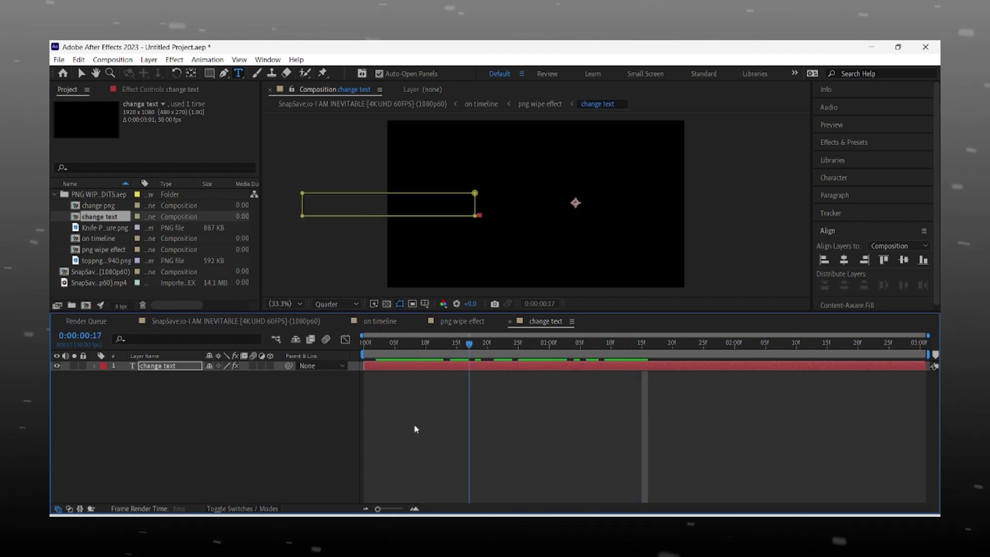
left_click(219, 324)
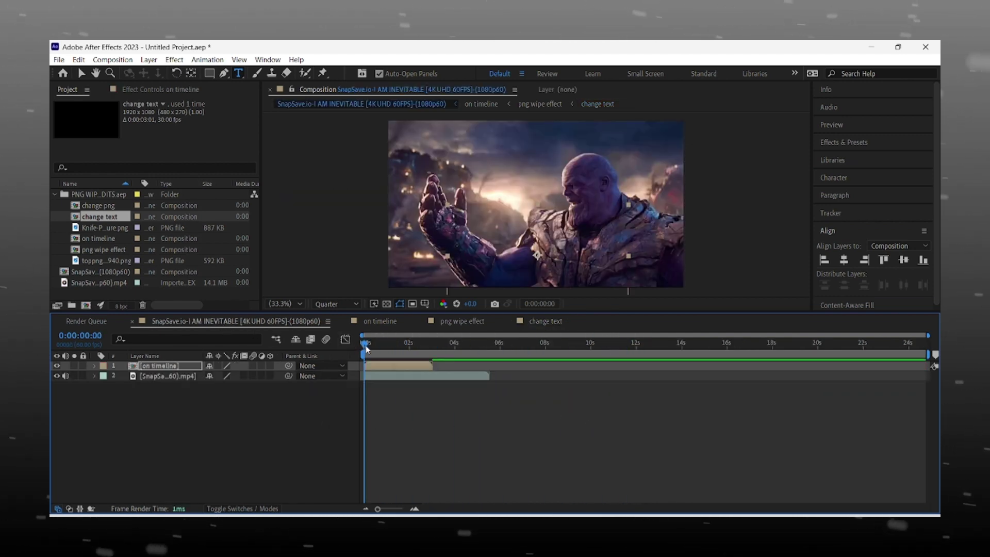
mouse_move(367, 343)
left_mouse_down()
mouse_move(413, 350)
mouse_move(364, 344)
left_mouse_up()
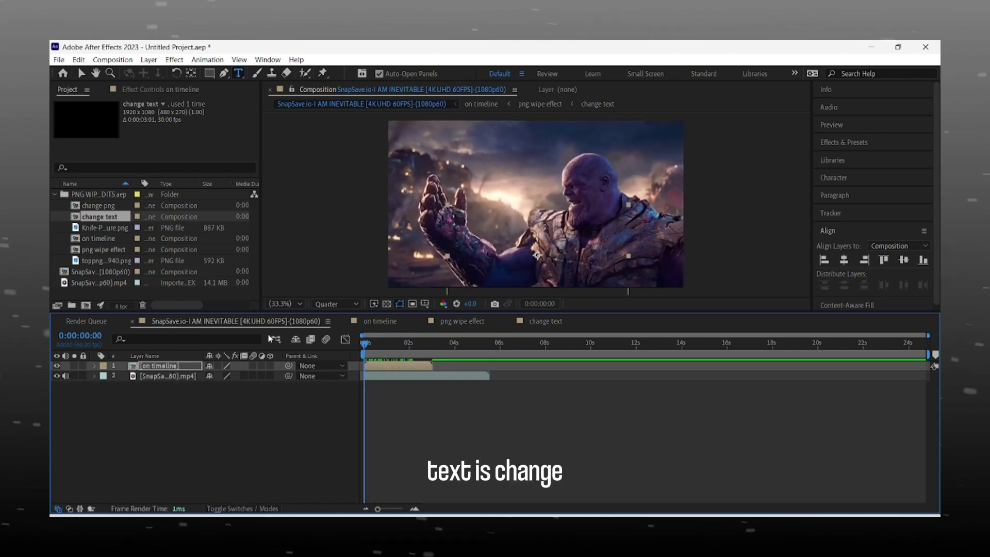
left_click(462, 320)
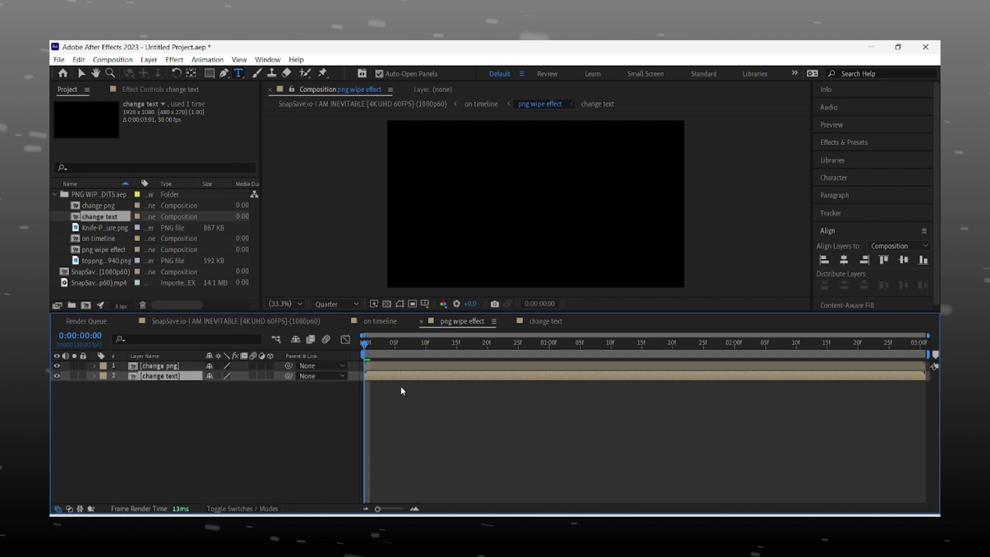
Step: Enter the change png comp and scrub through the gauntlet image sweeping across the frame
left_click(183, 366)
double_click(179, 366)
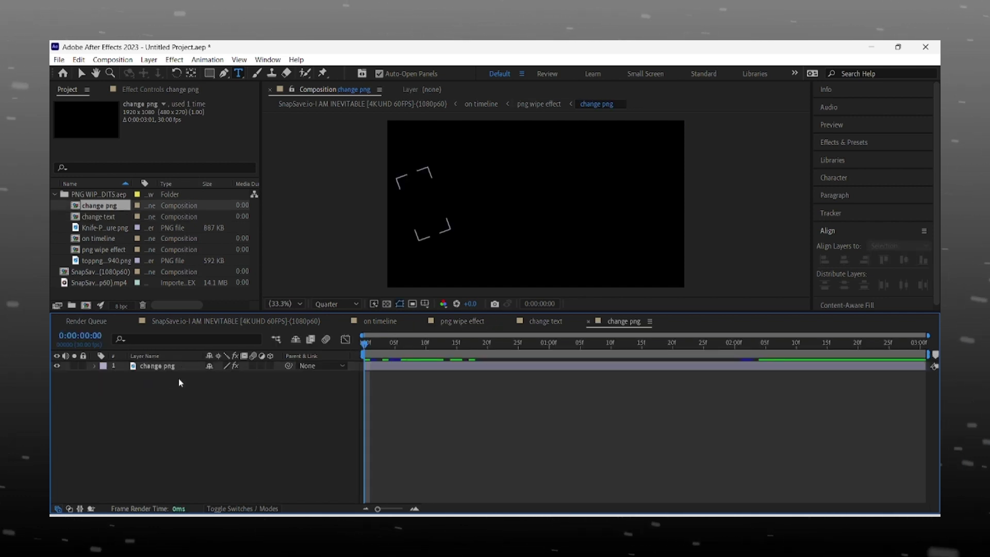
left_click(414, 366)
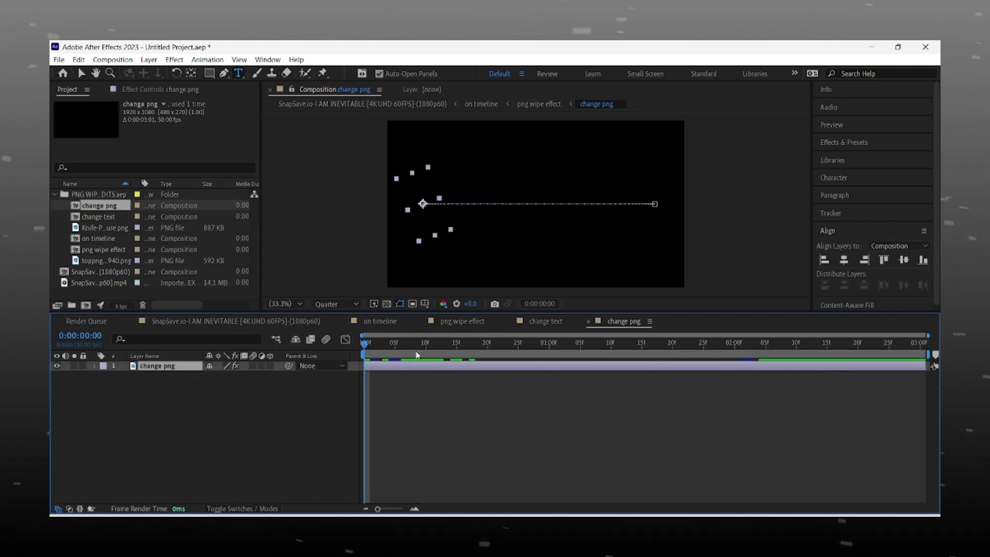
left_click_drag(364, 344, 351, 383)
left_click(188, 401)
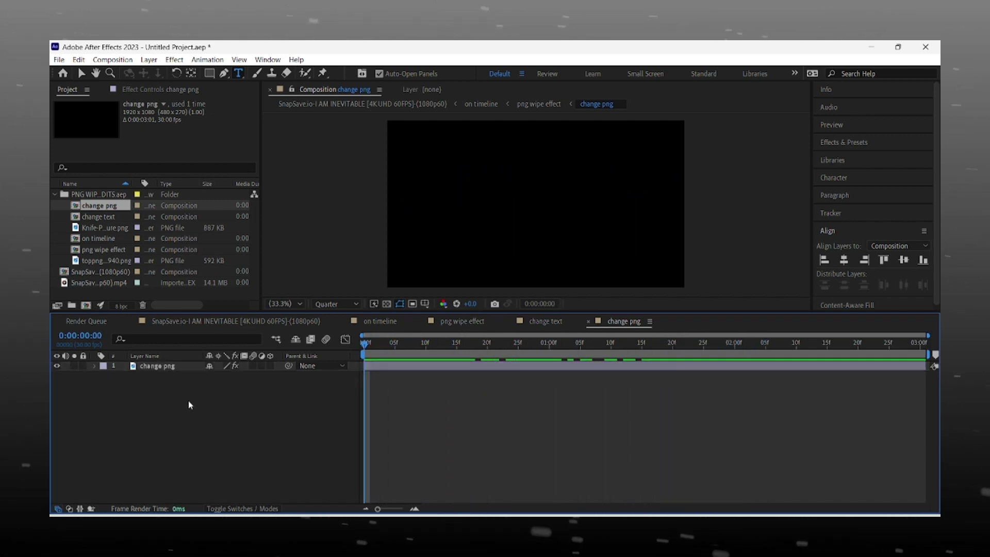
Step: Import Knife-PNG-Picture.png from the Downloads folder
left_click(53, 195)
double_click(110, 245)
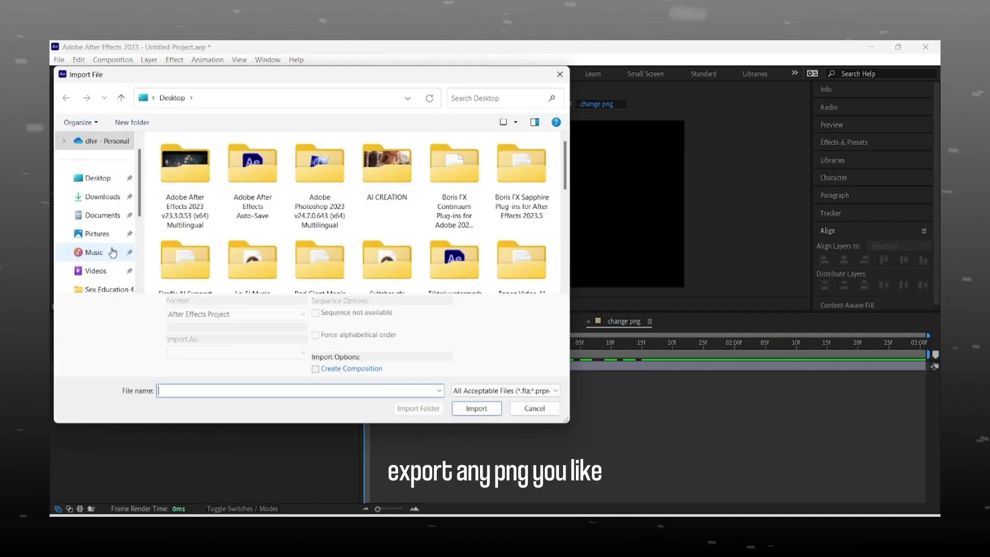
left_click(103, 197)
left_click(252, 186)
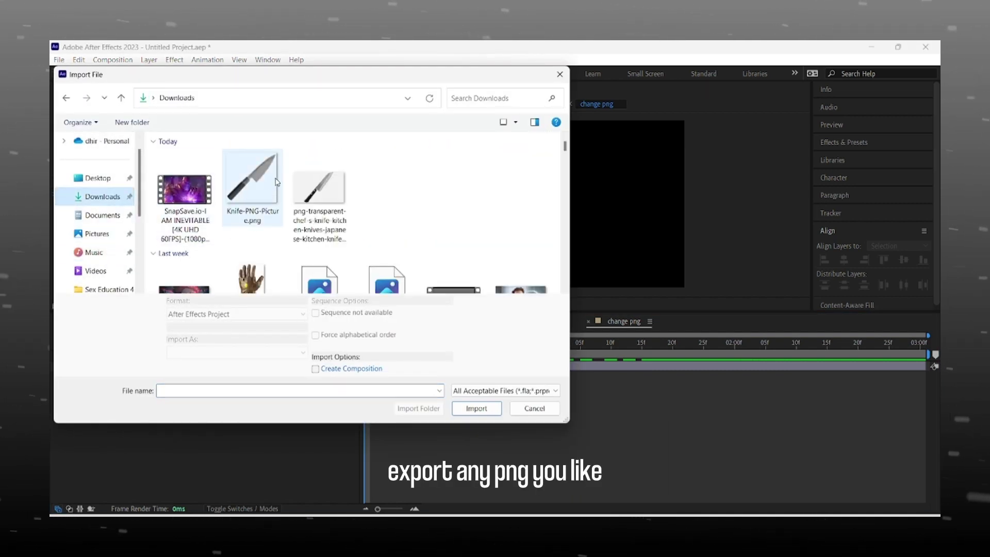
left_click(475, 402)
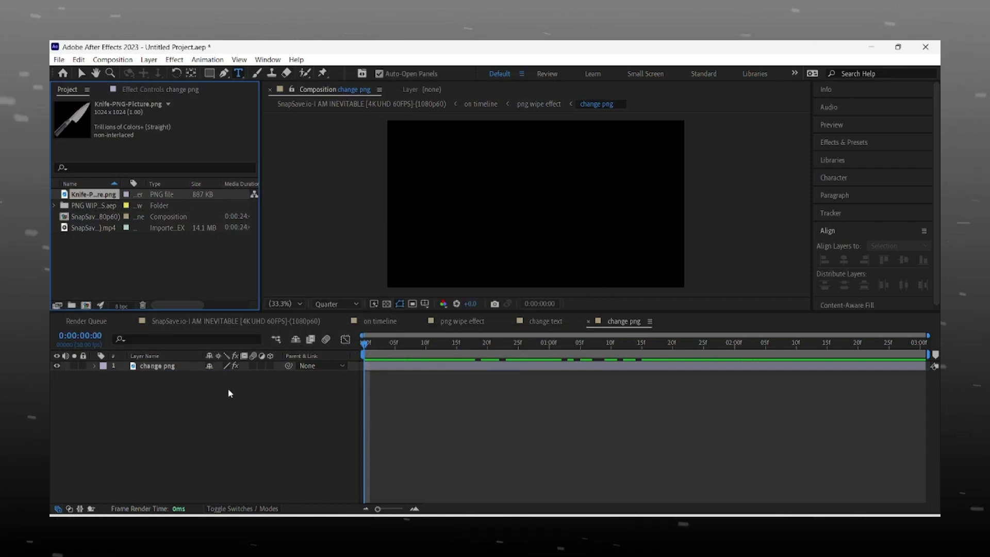
Step: Replace the change png layer's gauntlet image with the knife PNG and preview the wipe
left_click(162, 367)
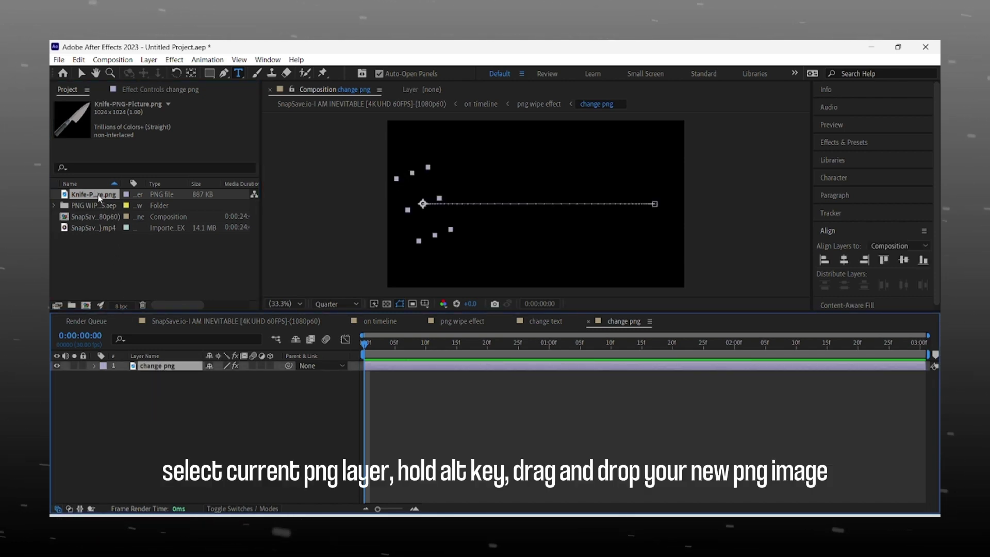
left_click_drag(99, 198, 151, 369)
key("space")
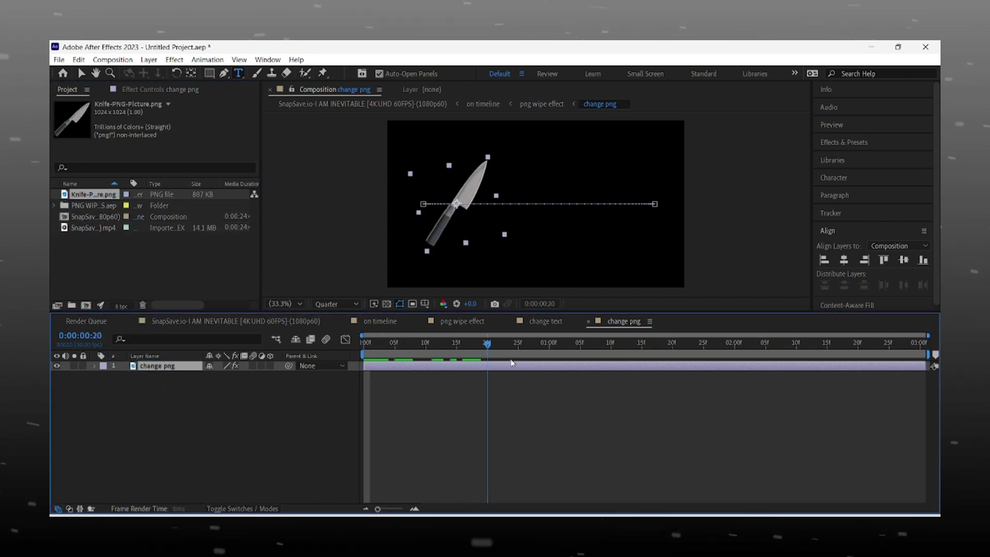
mouse_move(543, 368)
left_mouse_down()
mouse_move(467, 382)
mouse_move(423, 363)
mouse_move(389, 362)
left_mouse_up()
Step: Shrink the knife to 31% scale, then show its keyframed burn, position and rotation
key("u")
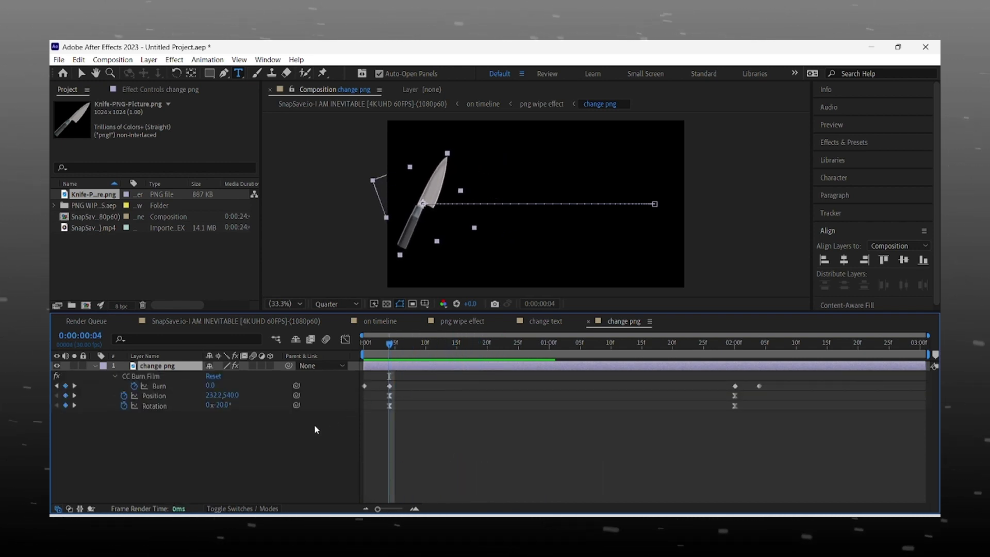
key("s")
mouse_move(218, 379)
left_mouse_down()
mouse_move(201, 381)
mouse_move(211, 383)
left_mouse_up()
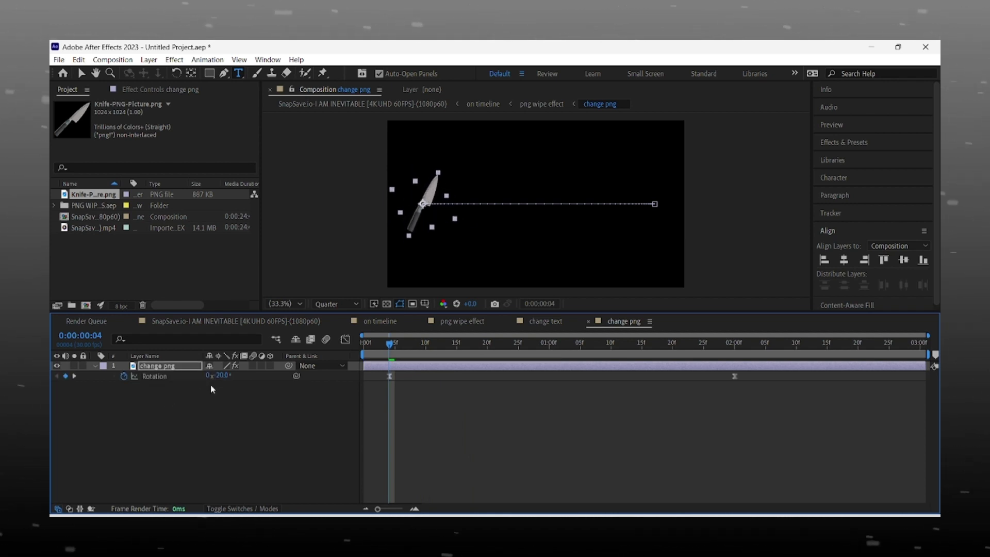
key("u")
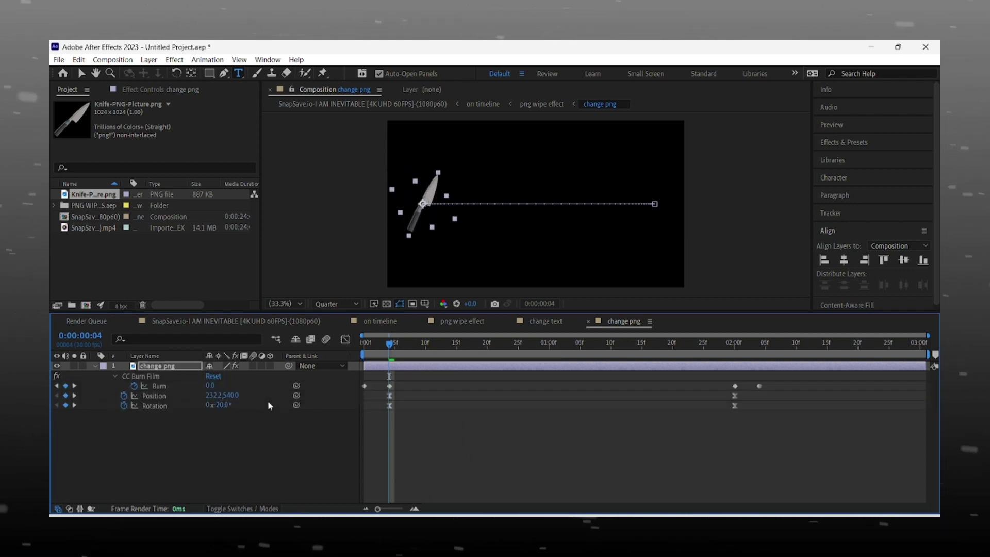
Step: Set the knife's rotation keyframes to -62° at the sweep start and -21° at 2:00
left_click(389, 406)
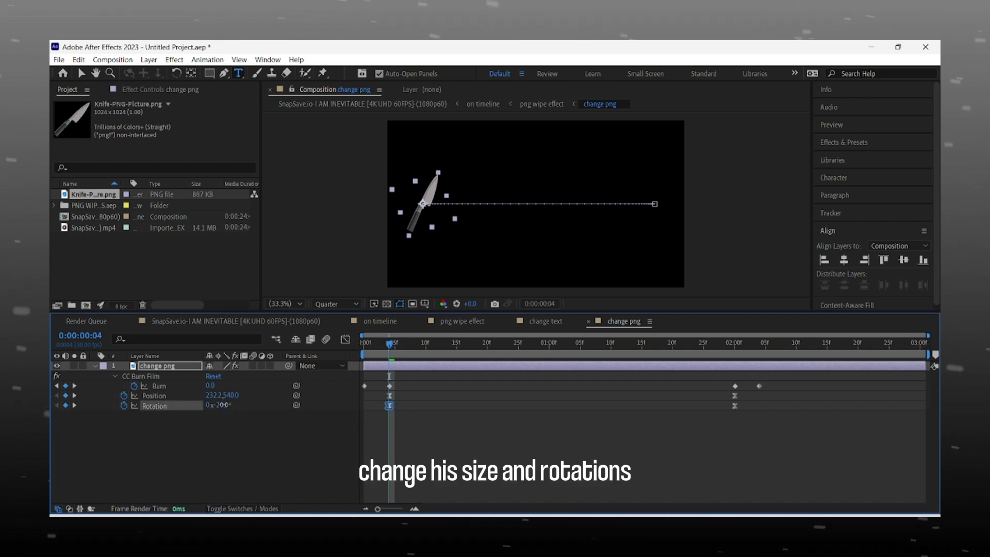
left_click_drag(222, 405, 201, 405)
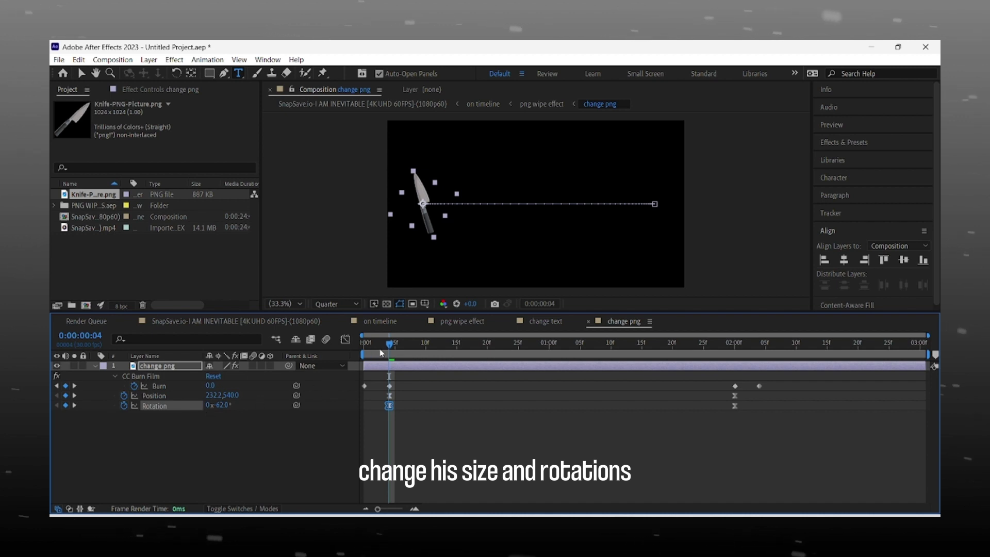
left_click_drag(390, 345, 736, 408)
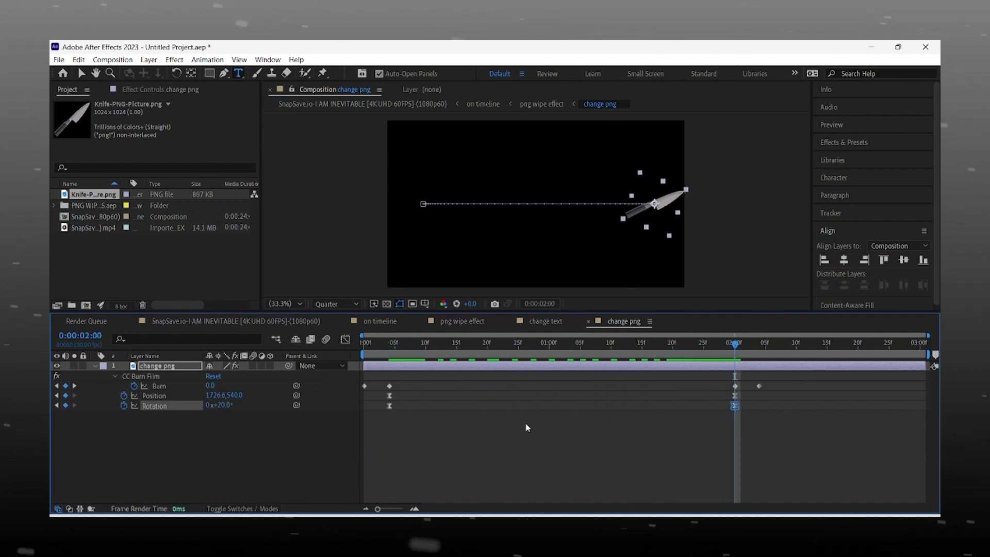
left_click_drag(225, 409, 204, 406)
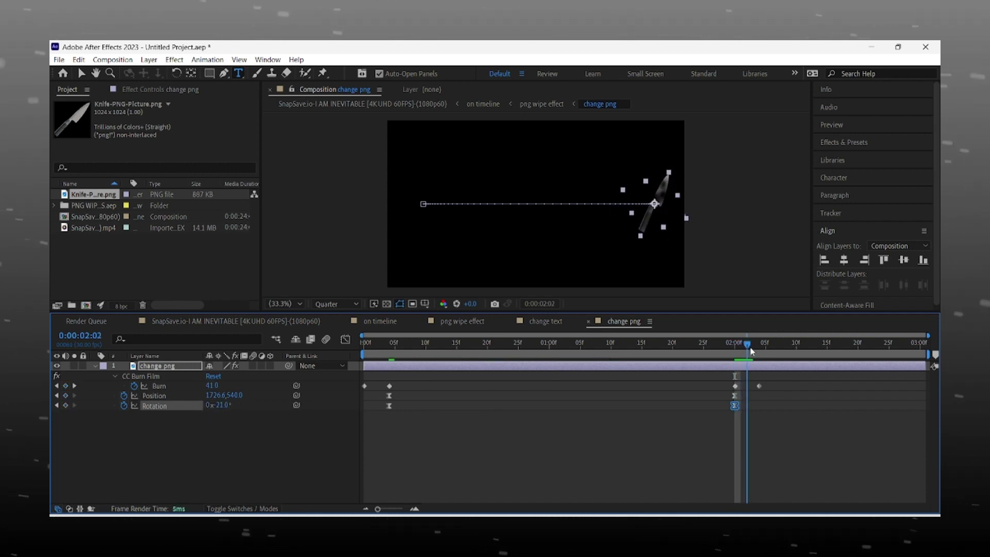
mouse_move(744, 359)
left_mouse_down()
mouse_move(428, 421)
mouse_move(333, 426)
left_mouse_up()
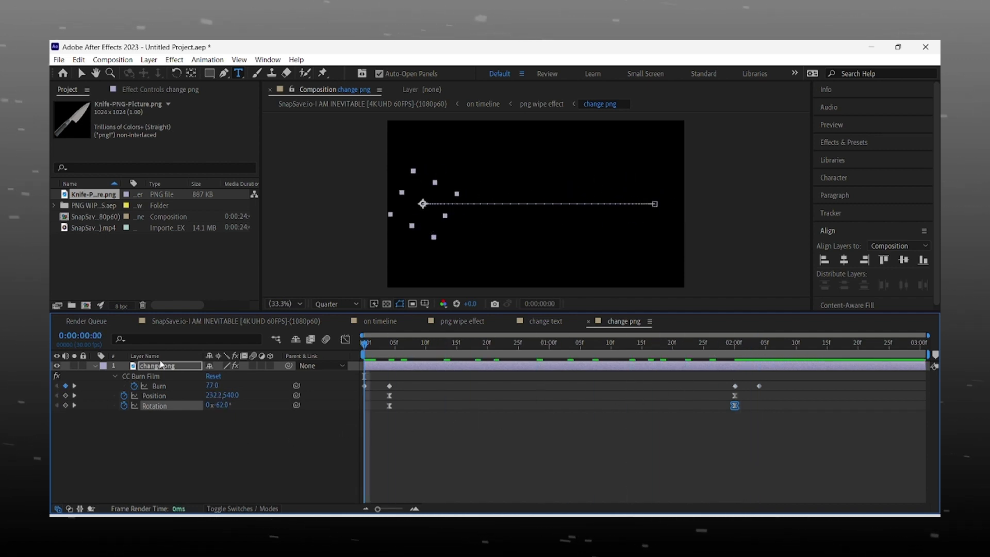
Step: Play and scrub the SnapSave Thanos comp to check the knife wipe revealing SPIDERMAN
left_click(169, 320)
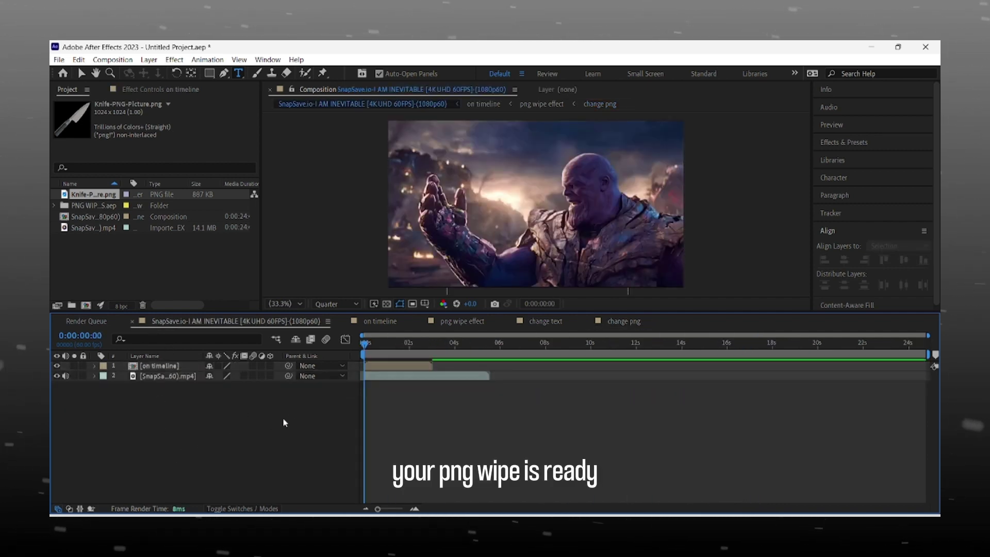
key("space")
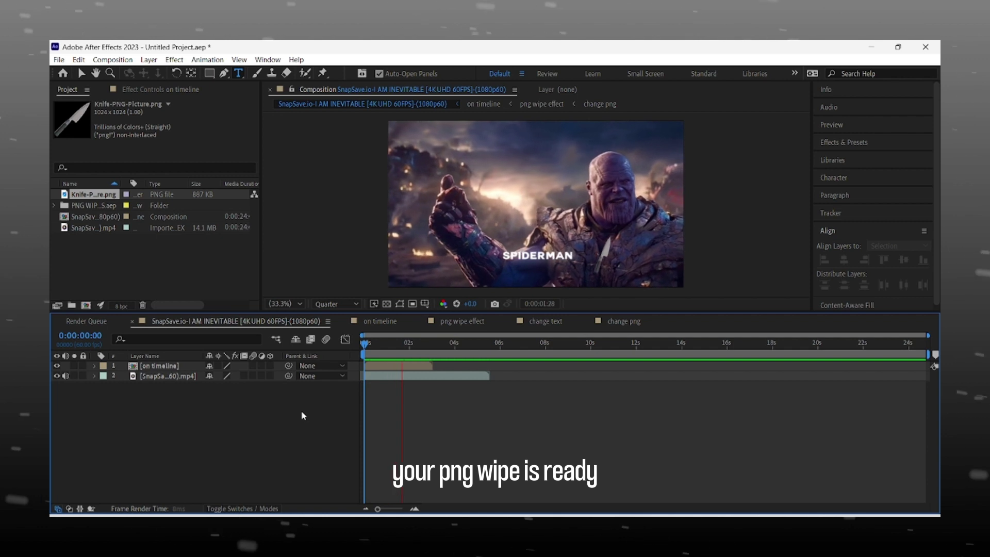
key("space")
left_click_drag(418, 348, 367, 362)
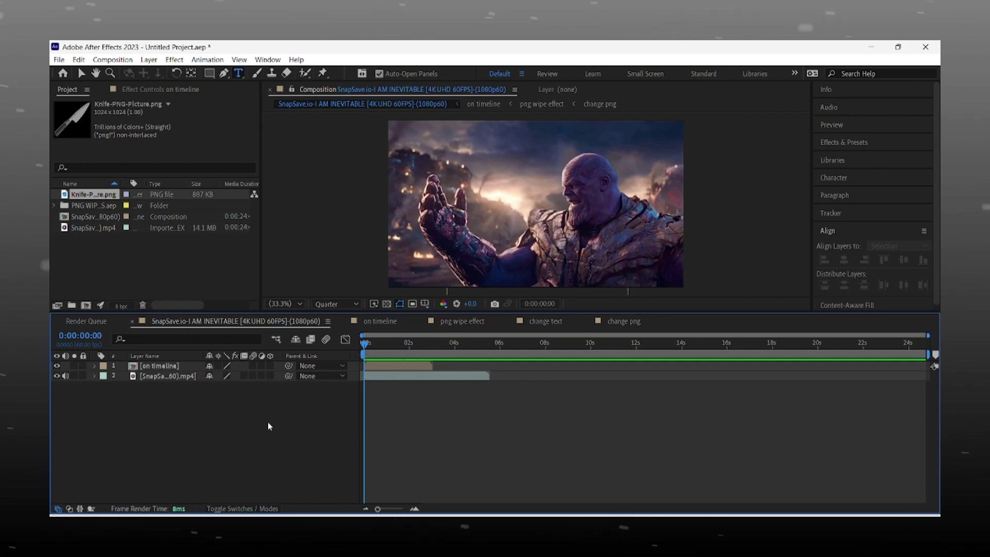